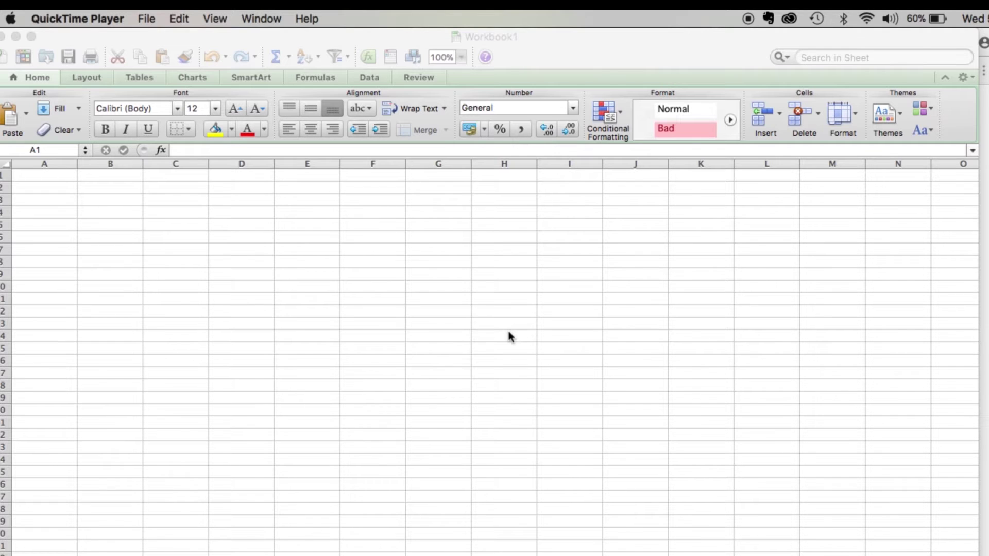
- Review the Excel Add-Ins list, which holds only Solver.Xlam, and close it unchanged
left_click(523, 38)
left_click(284, 18)
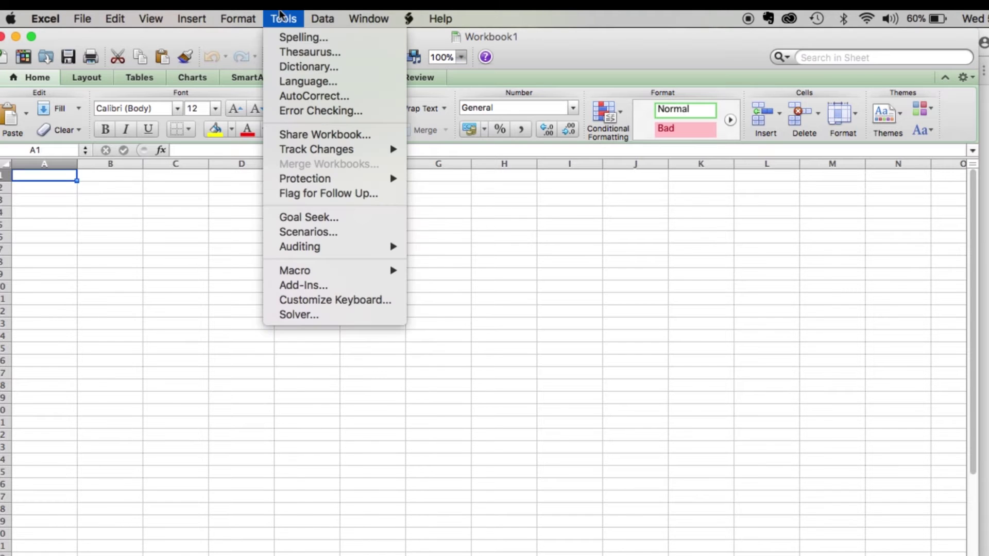
left_click(319, 284)
left_click(434, 268)
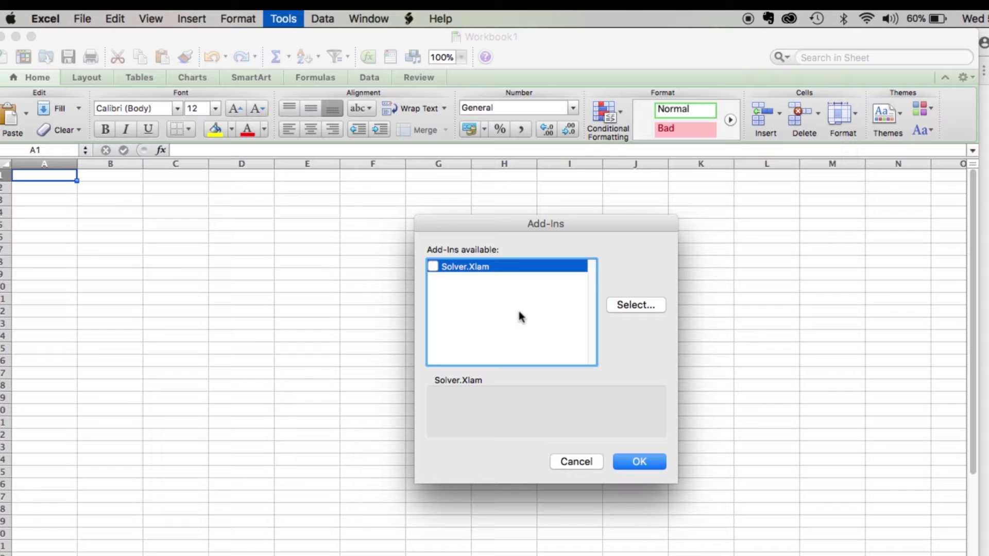
left_click(571, 462)
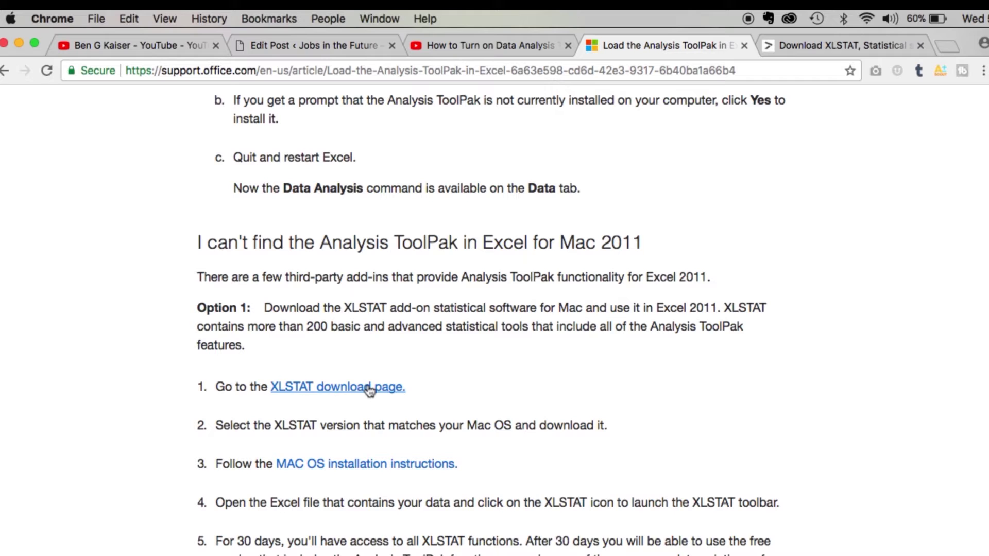
- Open the XLSTAT download page in a new tab and start the trial form's Email field
right_click(368, 387)
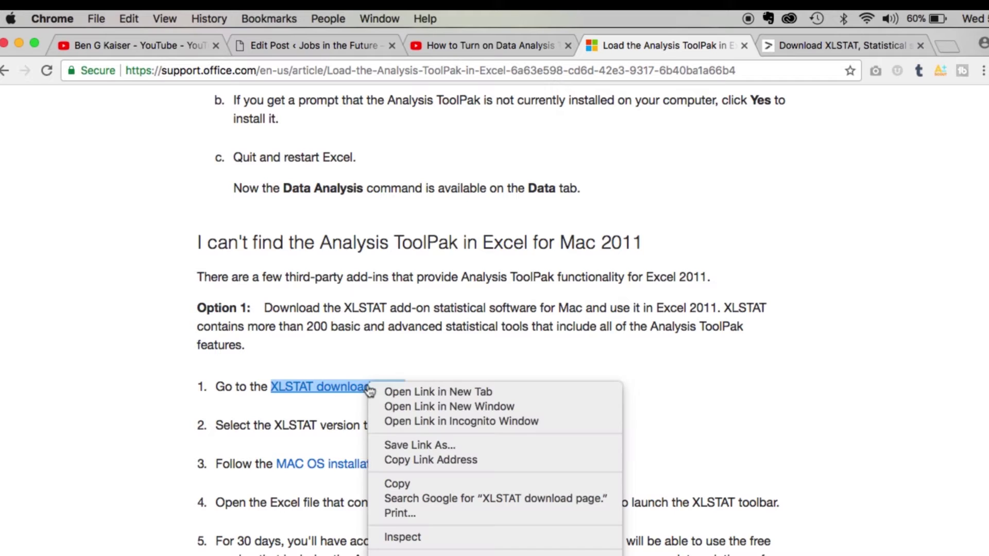
left_click(397, 393)
left_click(851, 45)
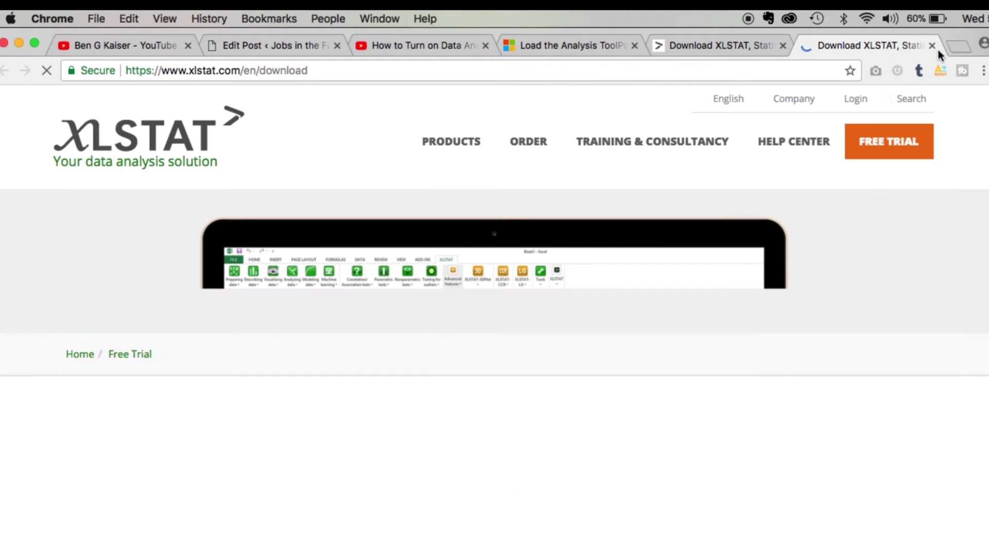
scroll(839, 299, "down", 3)
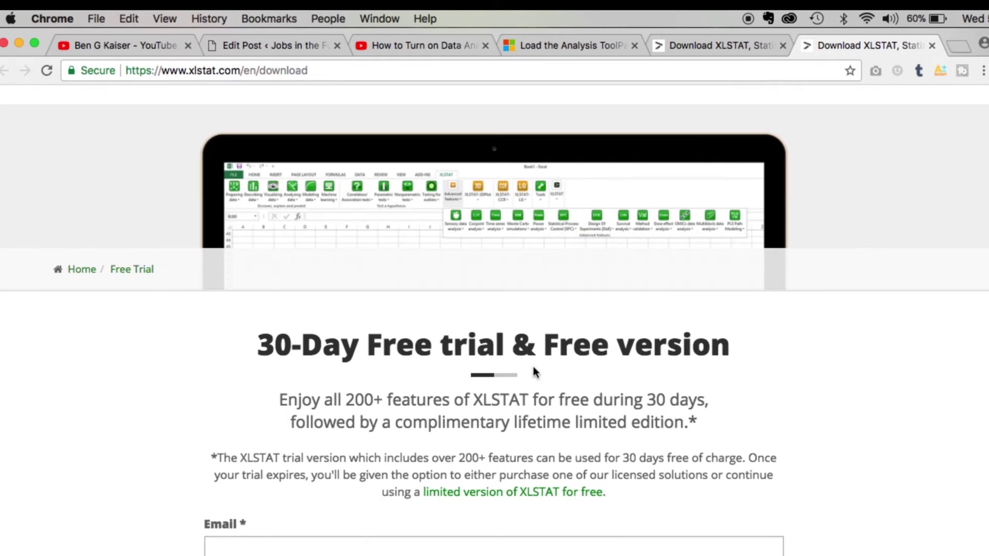
scroll(532, 371, "down", 2)
left_click(276, 405)
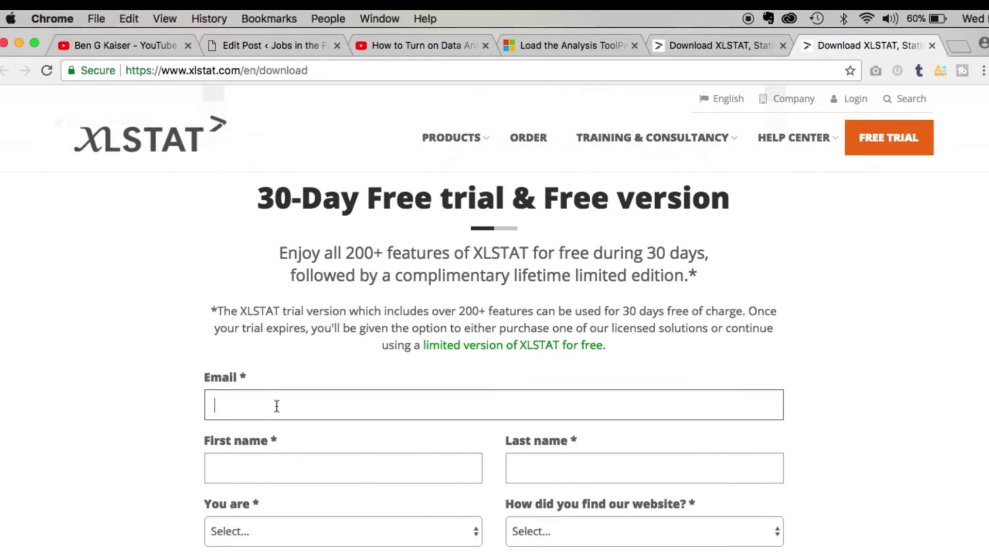
scroll(275, 405, "down", 1)
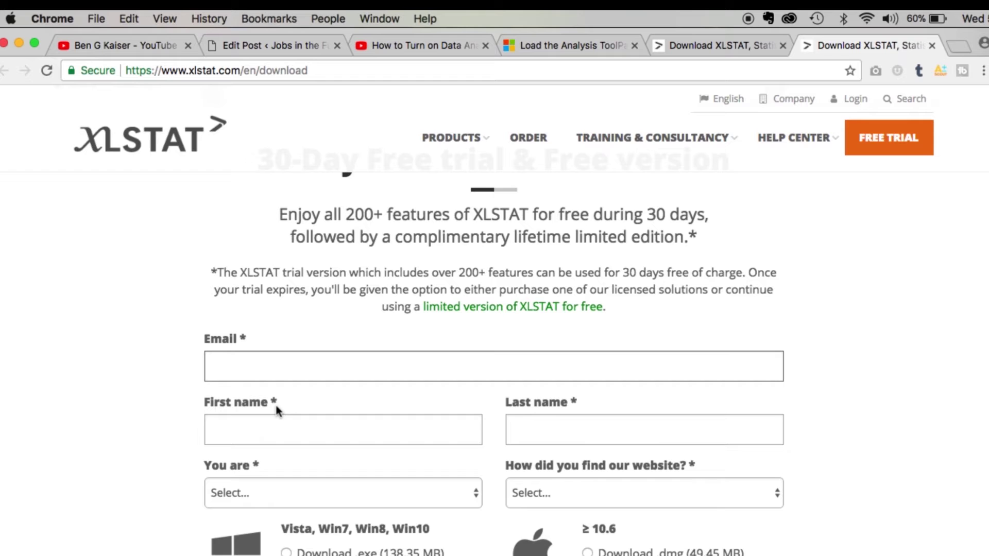
scroll(276, 410, "down", 1)
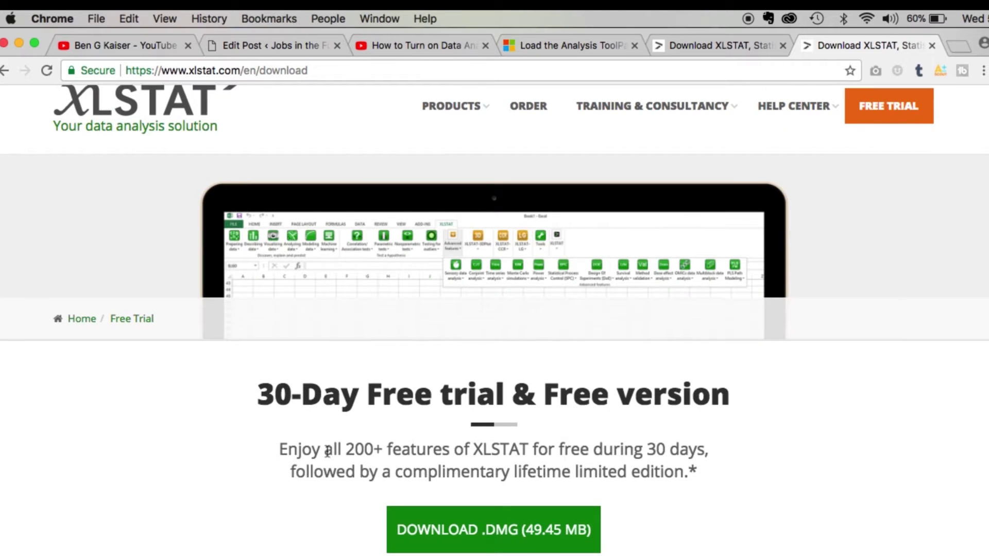
scroll(248, 521, "down", 1)
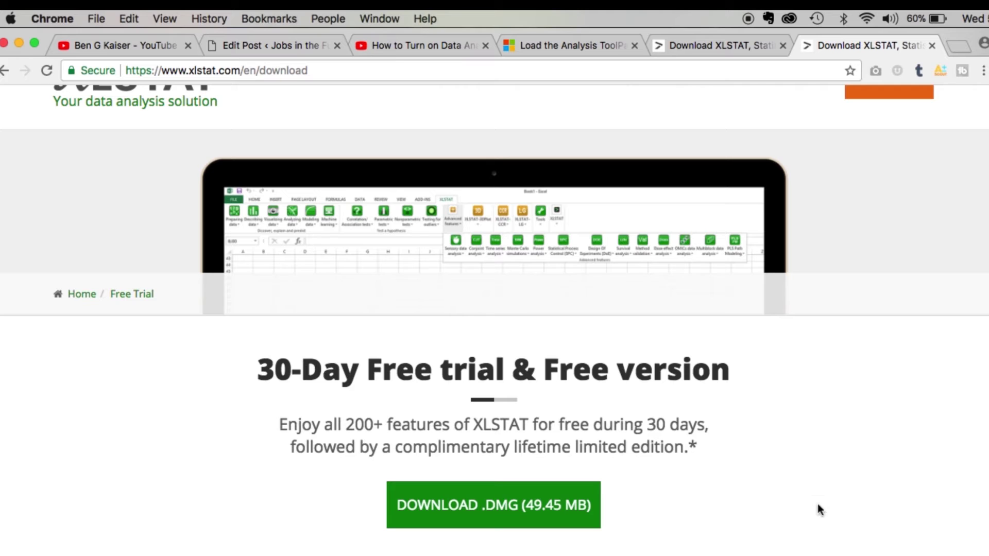
scroll(817, 508, "up", 2)
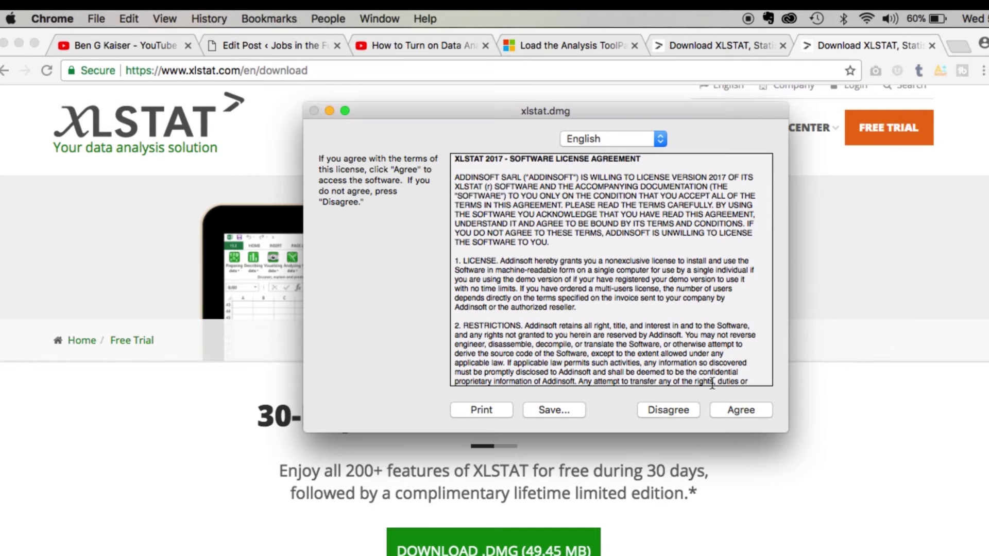
- Agree to the XLSTAT licence and copy the XLSTAT app into the Applications folder
left_click(738, 410)
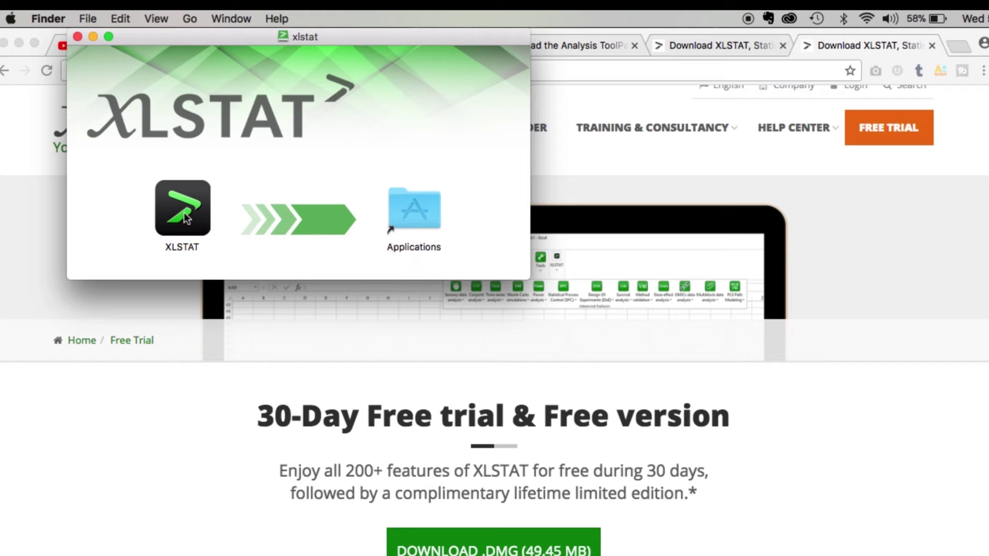
left_click_drag(183, 208, 413, 218)
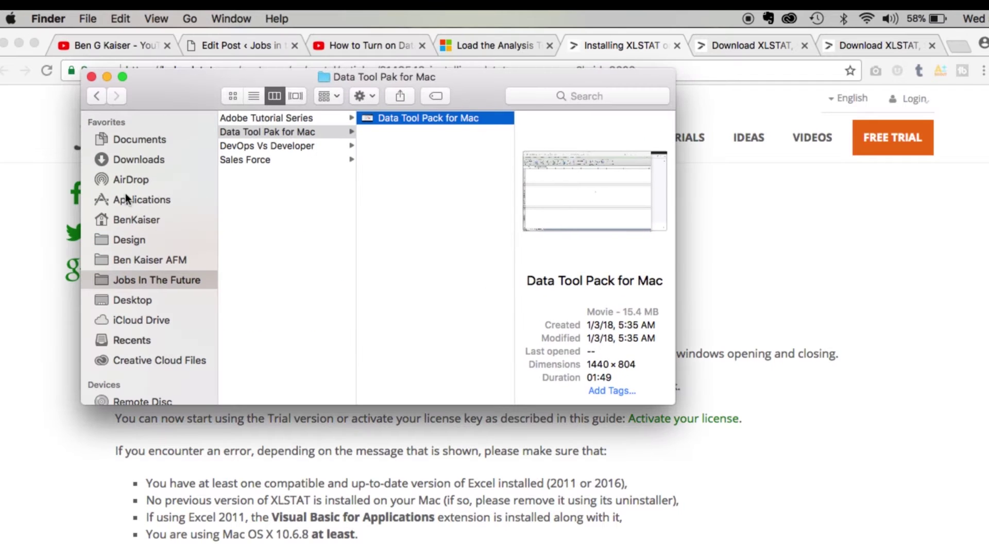
- Launch XLSTAT from Applications and approve the downloaded-from-Internet security warning
left_click(136, 201)
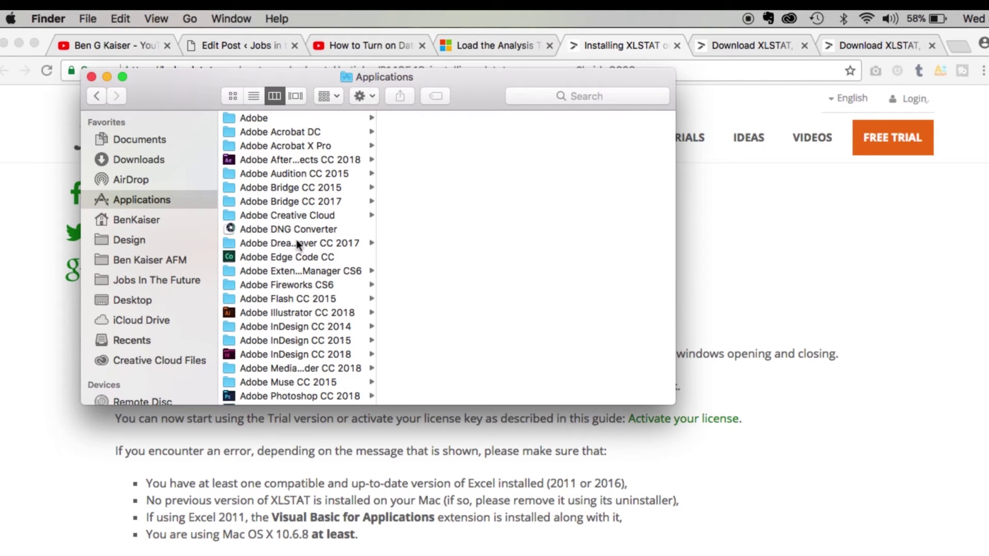
scroll(296, 244, "down", 5)
scroll(297, 245, "down", 3)
scroll(297, 245, "down", 3)
scroll(298, 245, "down", 4)
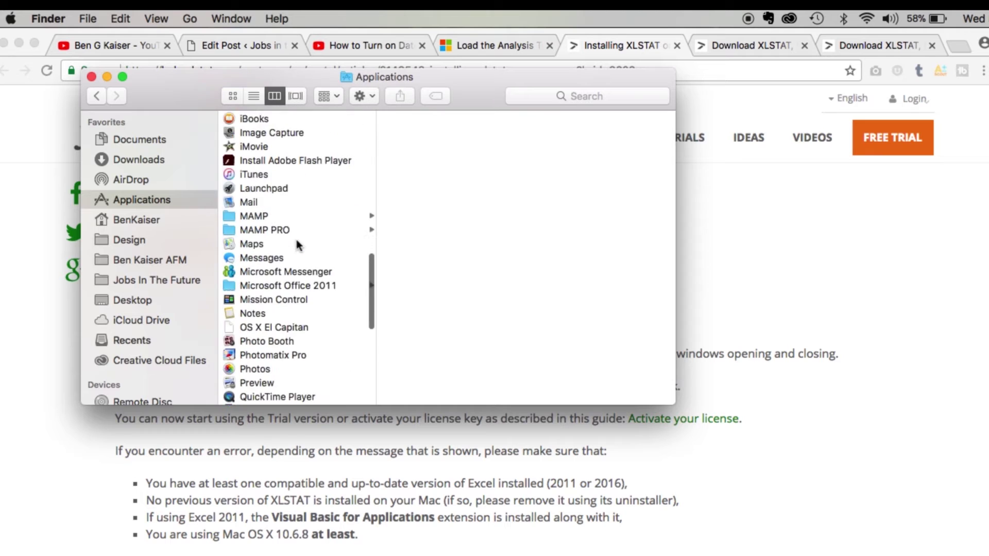
scroll(297, 244, "down", 5)
scroll(297, 244, "down", 3)
scroll(298, 244, "down", 5)
scroll(297, 244, "down", 2)
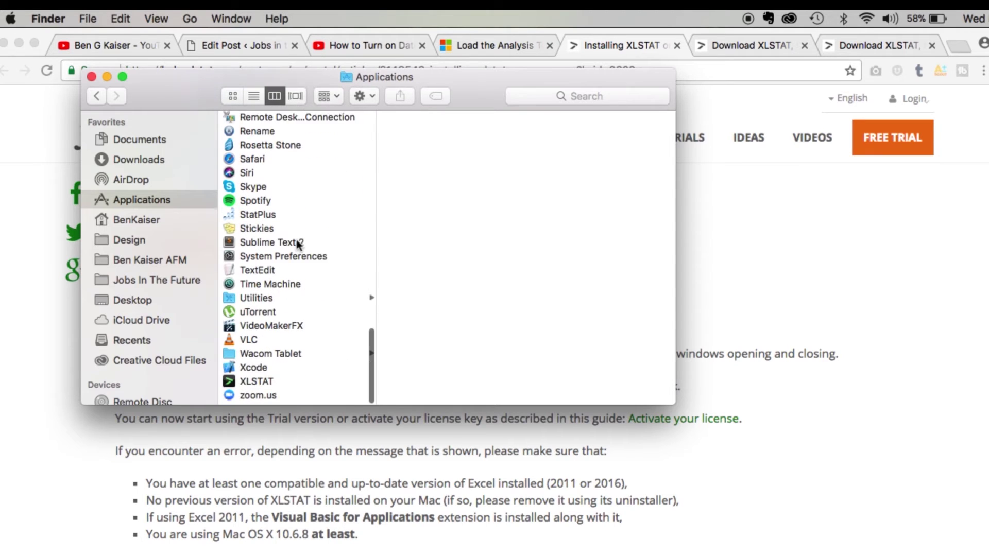
left_click(274, 379)
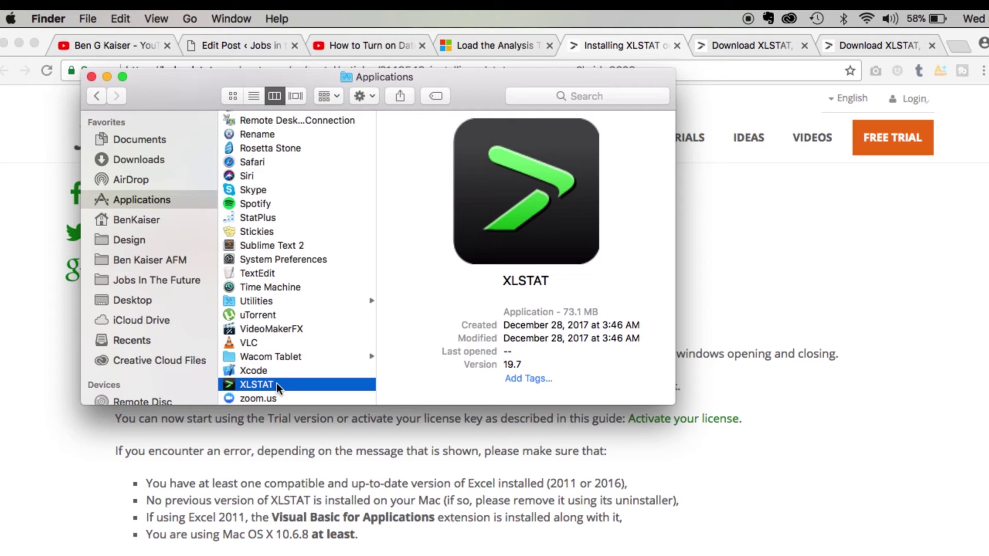
double_click(277, 383)
left_click(91, 76)
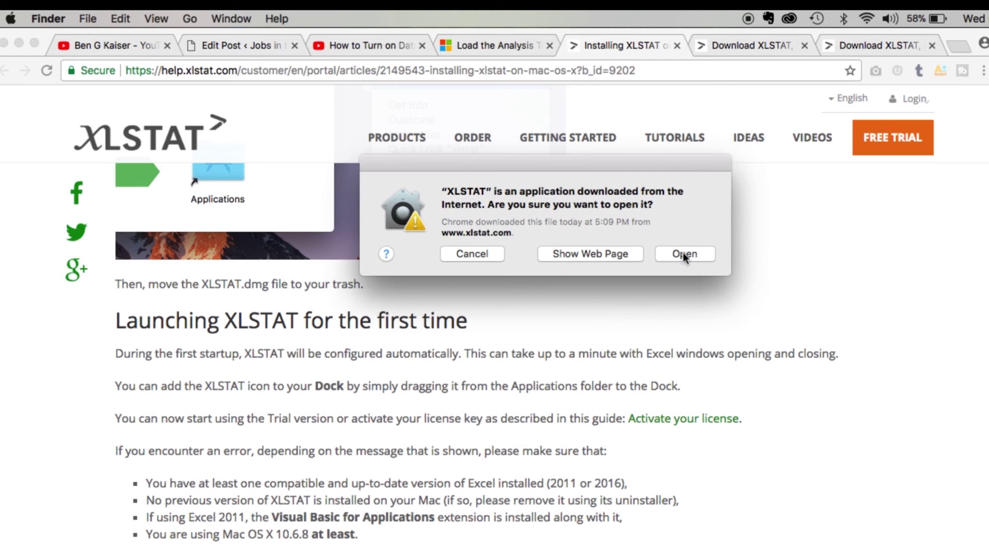
left_click(683, 255)
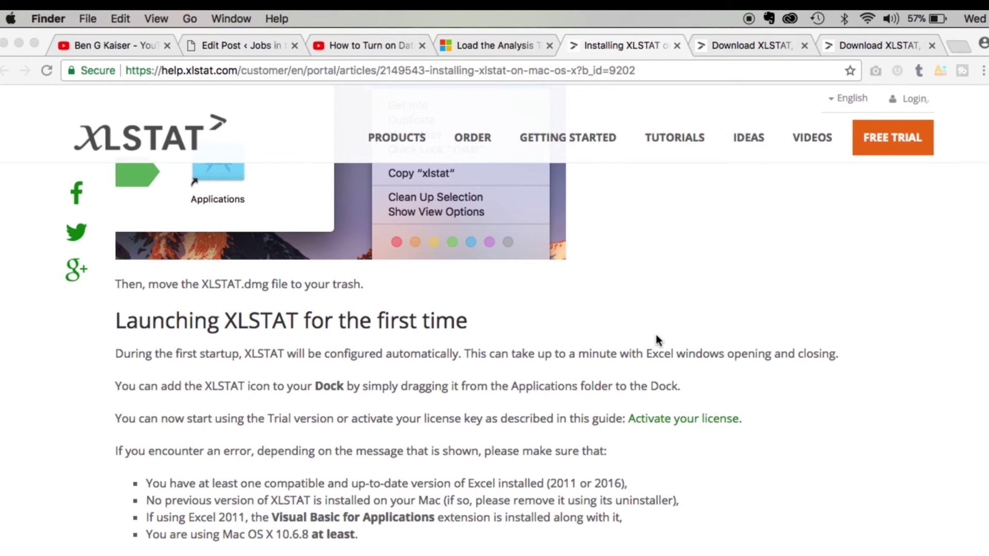
- Continue with the XLSTAT trial version, then browse and close the XLSTAT analyses menu
left_click(640, 428)
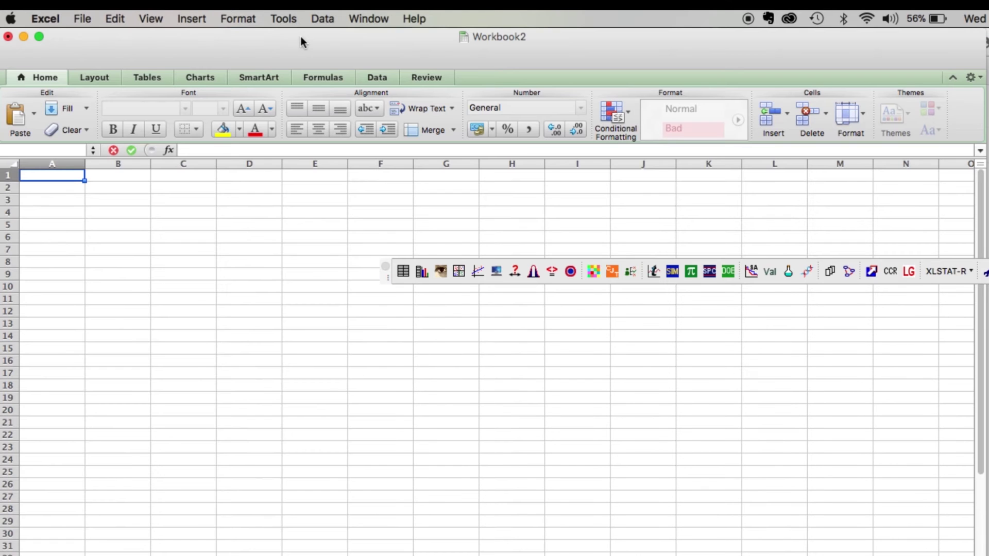
left_click(424, 20)
mouse_move(237, 19)
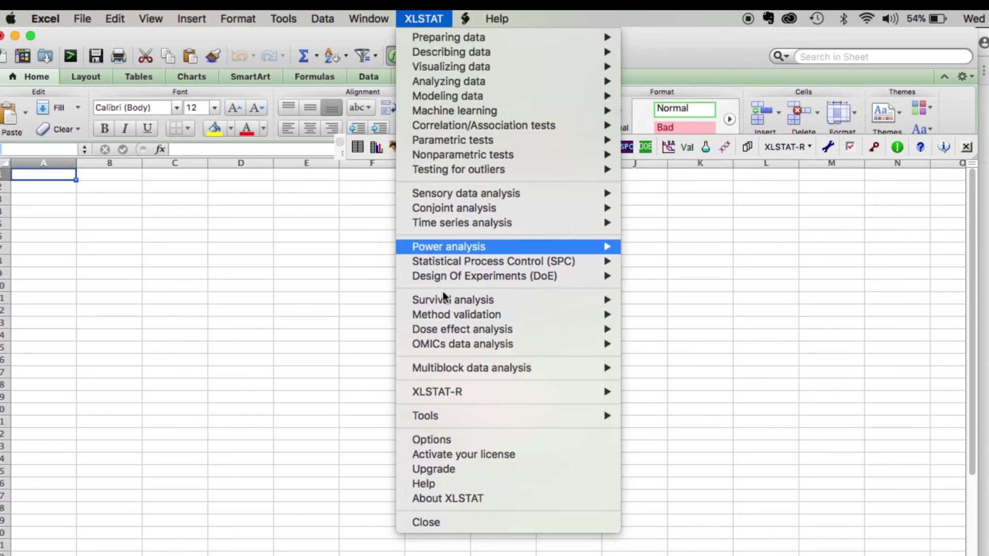
left_click(344, 330)
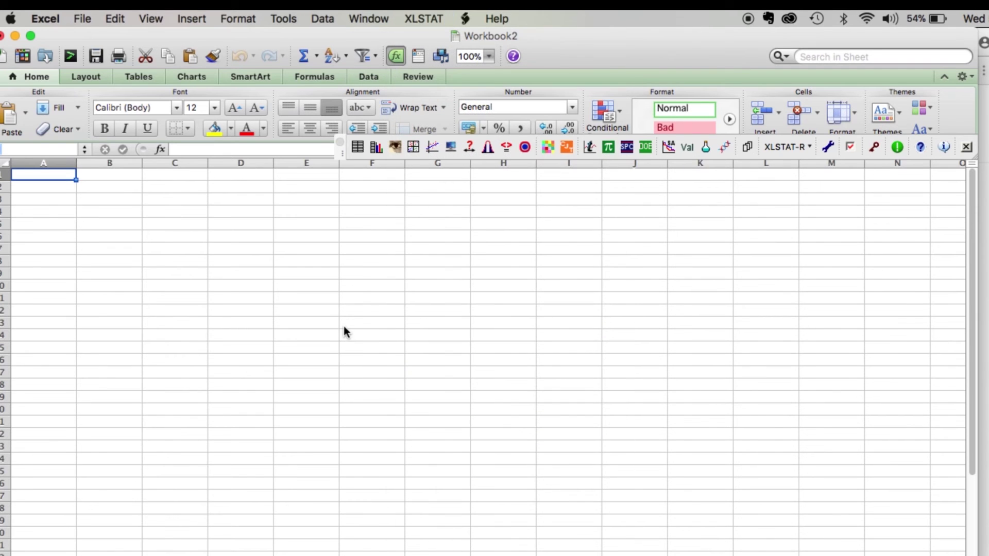